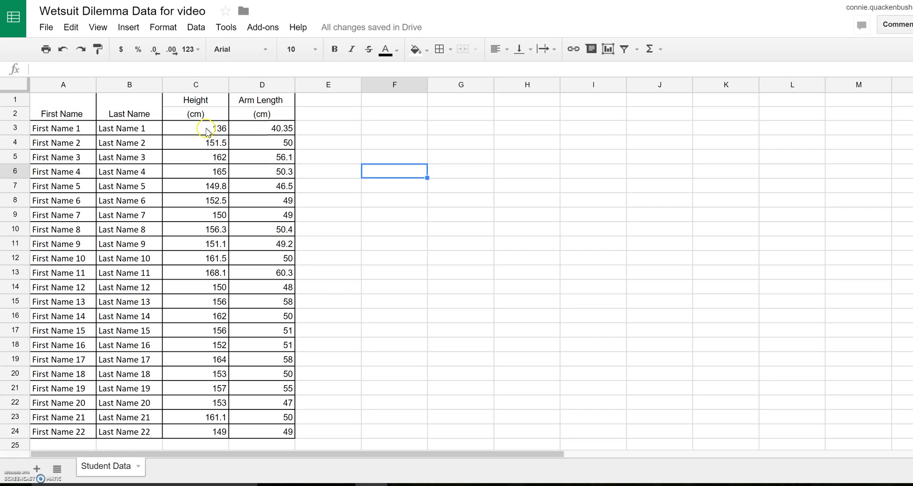
# Step: Insert a scatter chart of the height and arm length data in C3:D24 and place it beside the table
pyautogui.moveTo(206, 131); pyautogui.dragTo(265, 437)
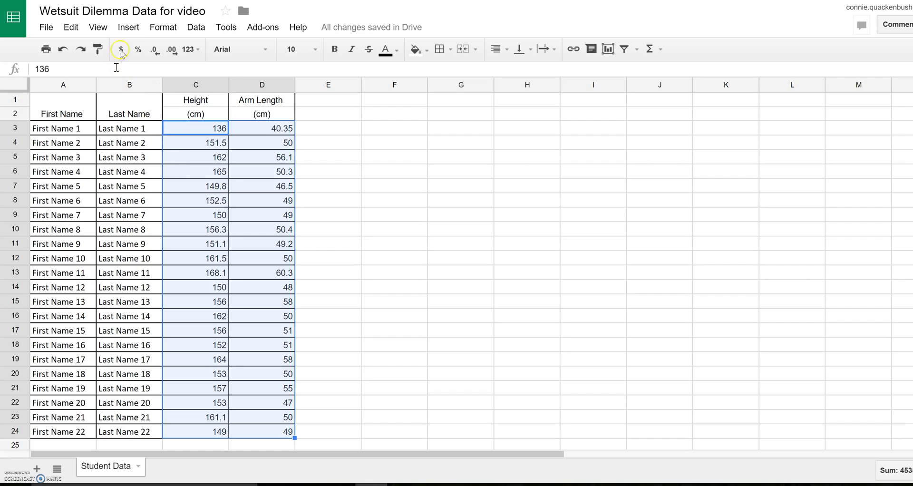
pyautogui.click(134, 27)
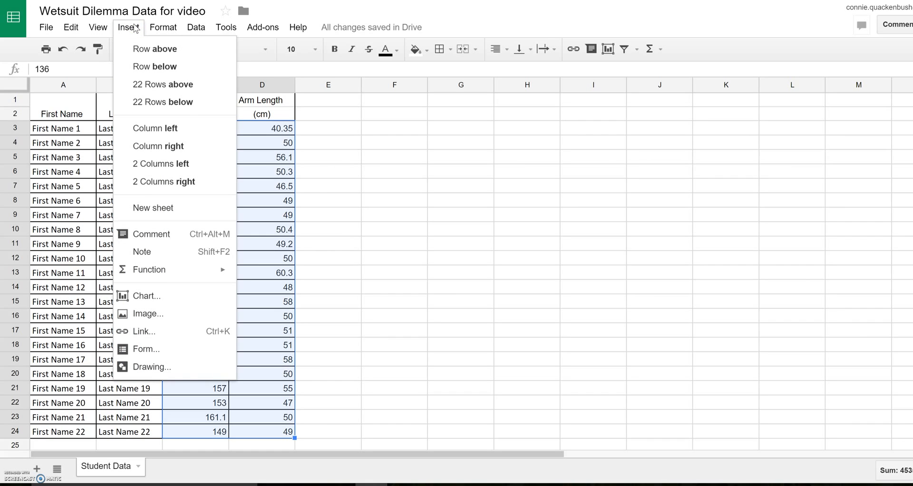
pyautogui.click(146, 297)
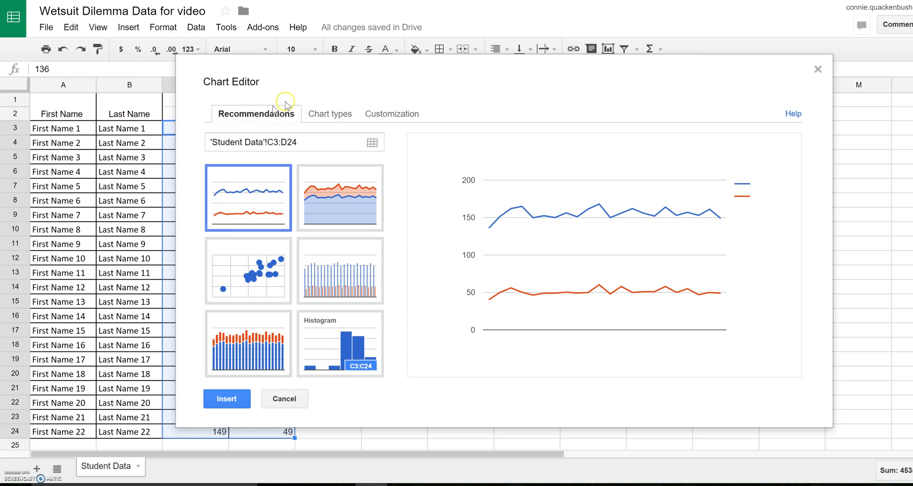
pyautogui.click(328, 115)
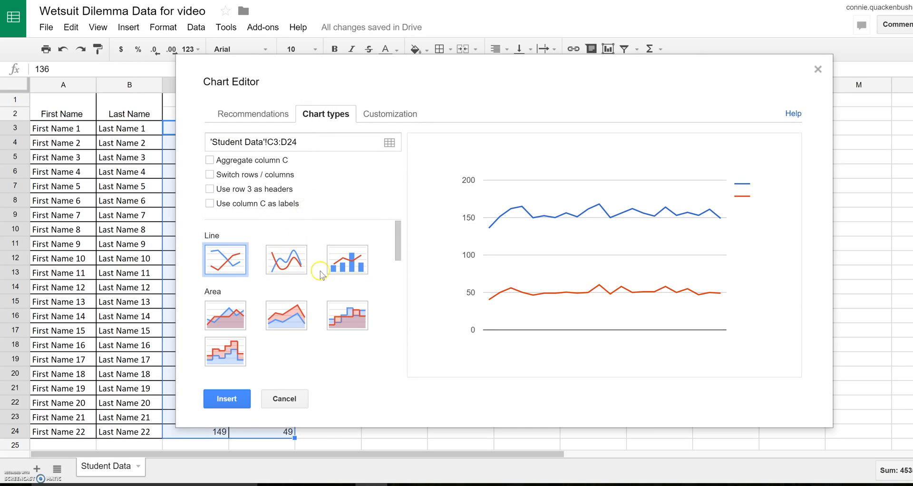
pyautogui.moveTo(398, 255); pyautogui.dragTo(386, 337)
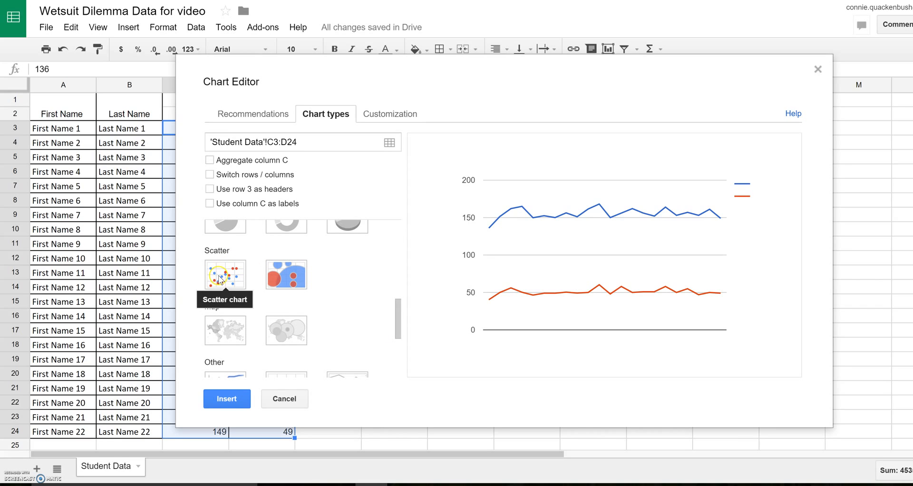
pyautogui.click(219, 275)
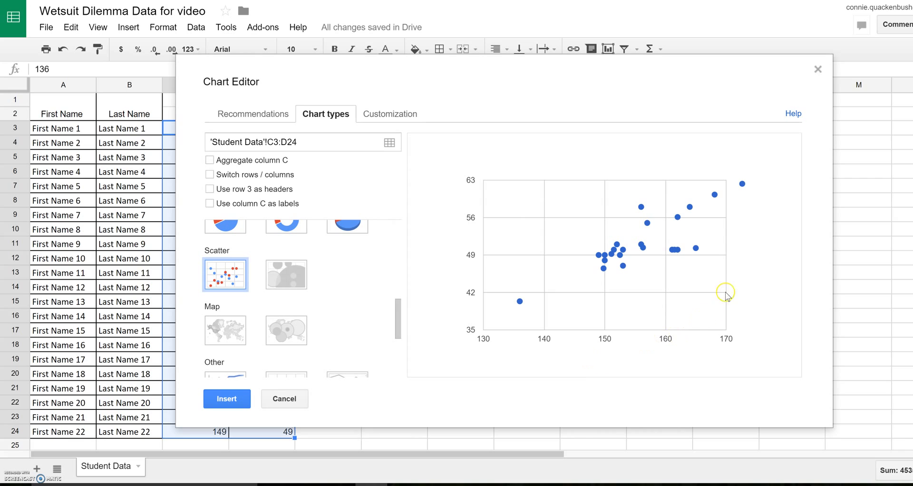
pyautogui.click(227, 400)
pyautogui.moveTo(398, 153); pyautogui.dragTo(569, 128)
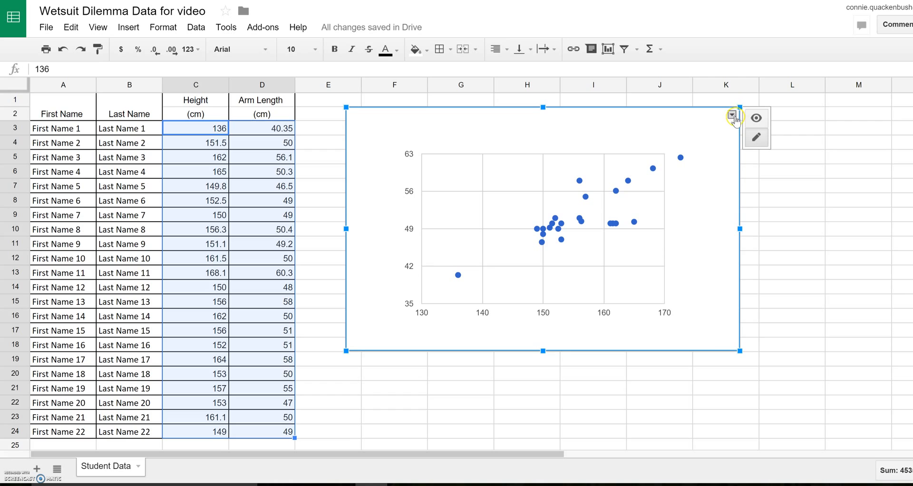
# Step: Title the chart "Height vs Arm Length for Students" and its horizontal axis "Height (cm)"
pyautogui.click(732, 115)
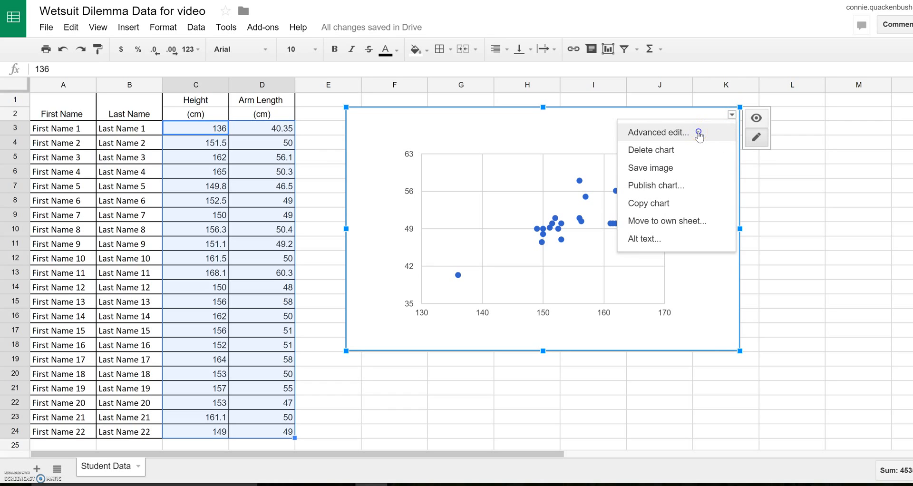
pyautogui.click(699, 133)
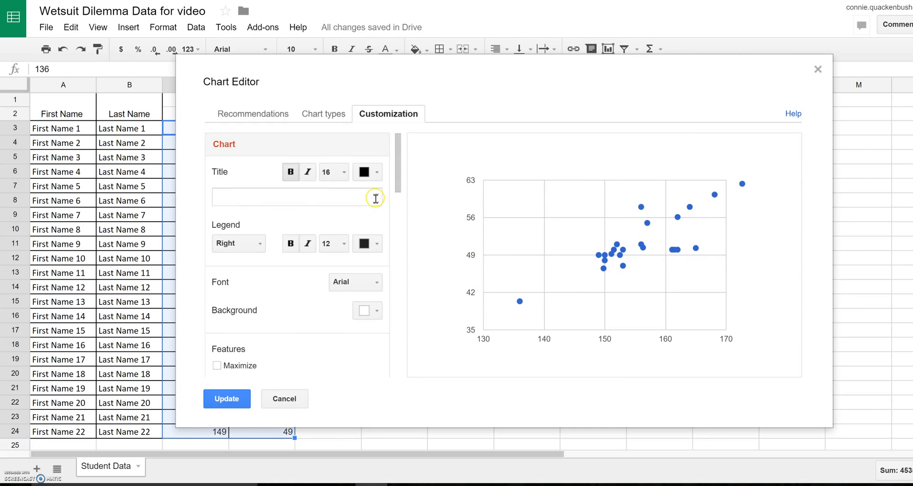
pyautogui.click(242, 197)
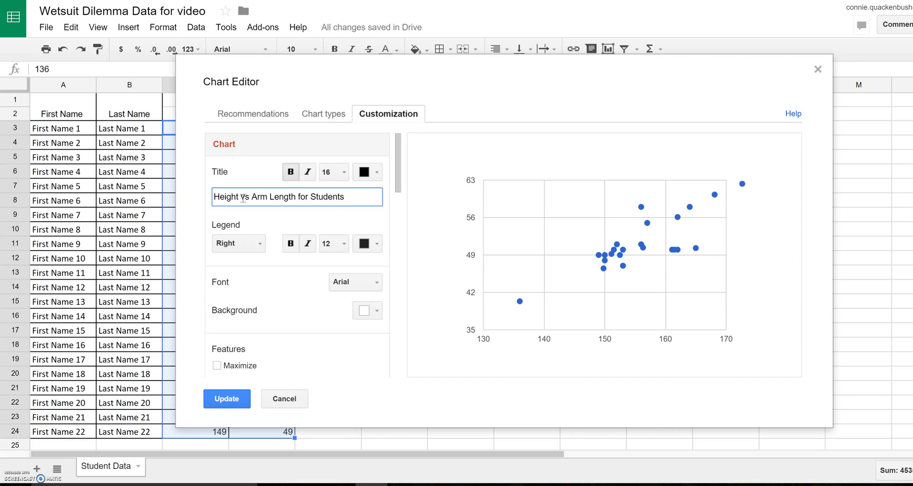
pyautogui.moveTo(398, 180); pyautogui.dragTo(391, 219)
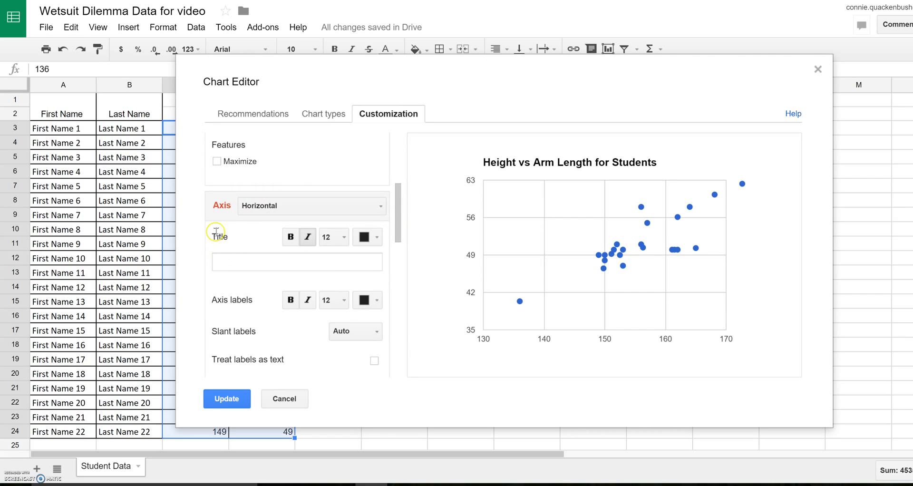
pyautogui.click(224, 262)
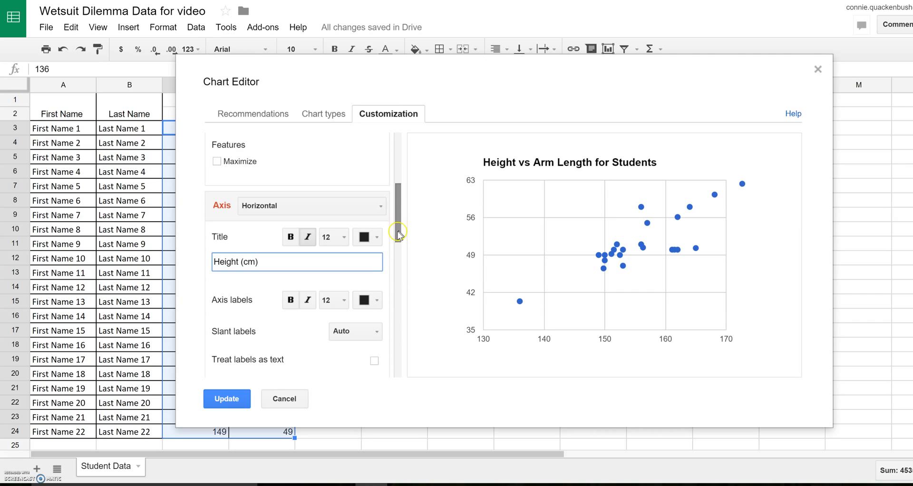
# Step: Set the horizontal axis gridlines to 10 major and 4 minor
pyautogui.moveTo(399, 236); pyautogui.dragTo(399, 267)
pyautogui.click(247, 258)
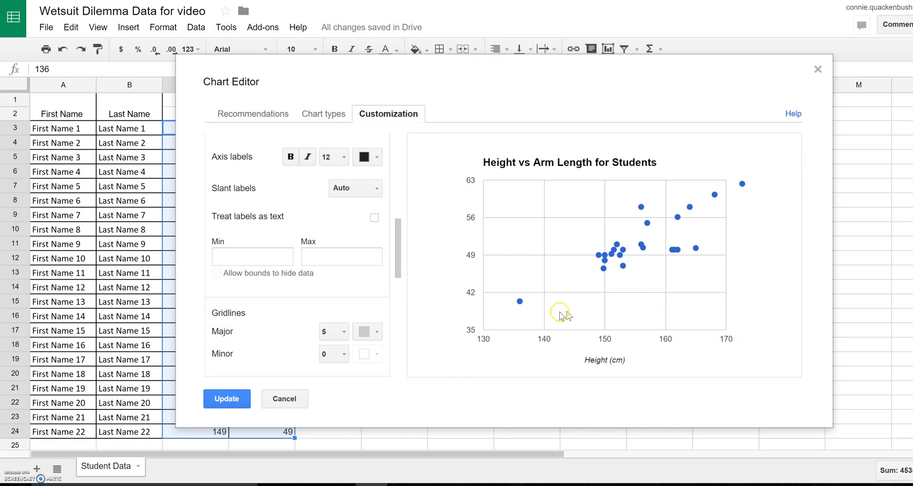
pyautogui.click(344, 332)
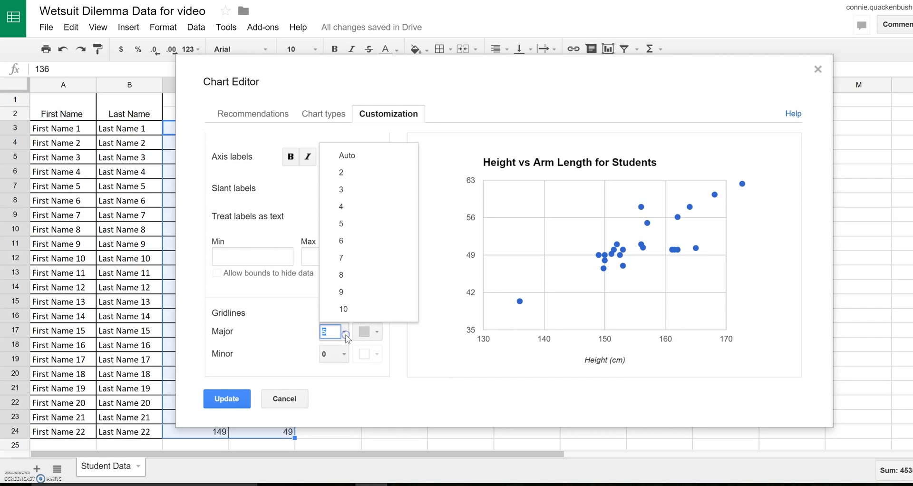
pyautogui.click(351, 310)
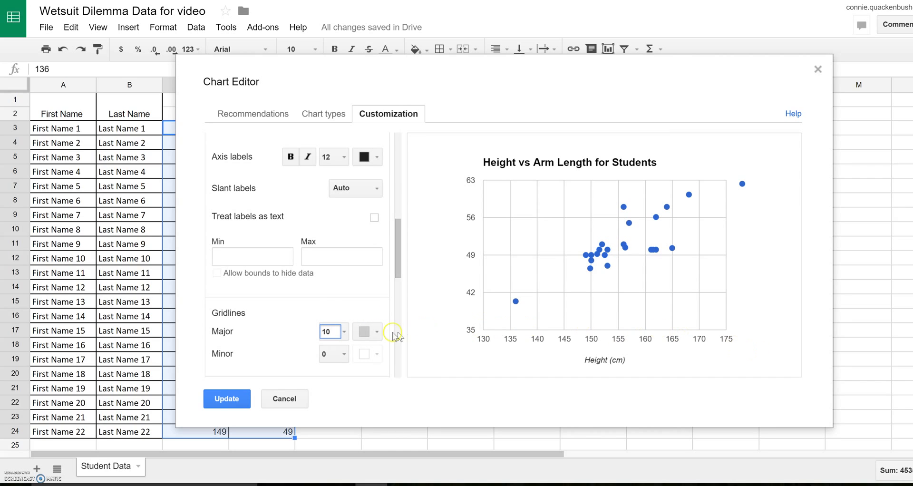
pyautogui.click(345, 356)
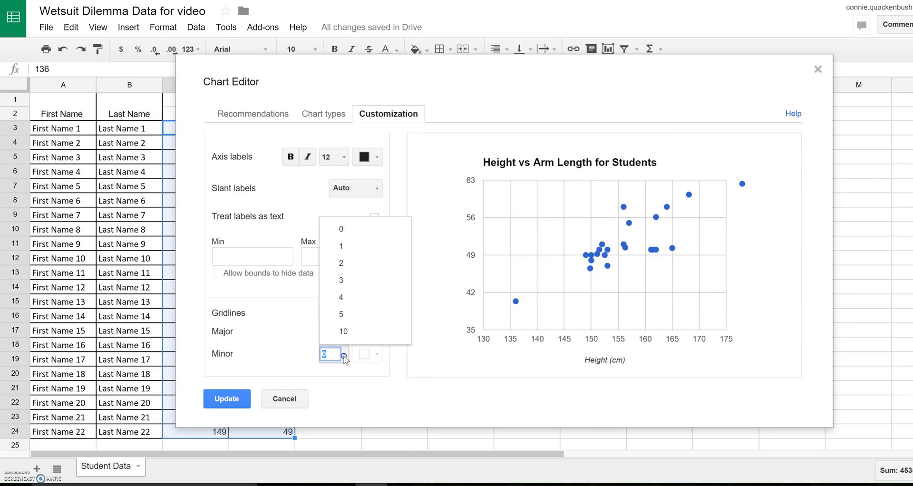
pyautogui.click(341, 298)
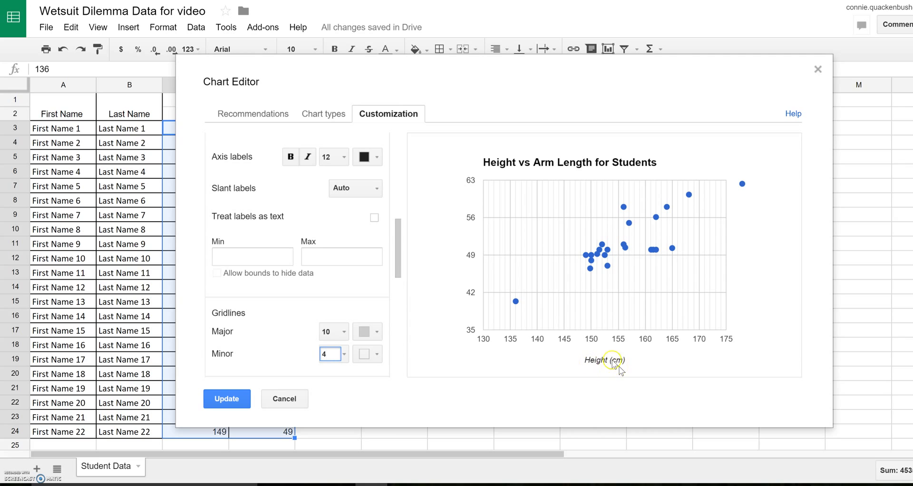
# Step: Title the chart's left vertical axis "Arm Length (cm)"
pyautogui.moveTo(398, 241); pyautogui.dragTo(400, 196)
pyautogui.click(381, 247)
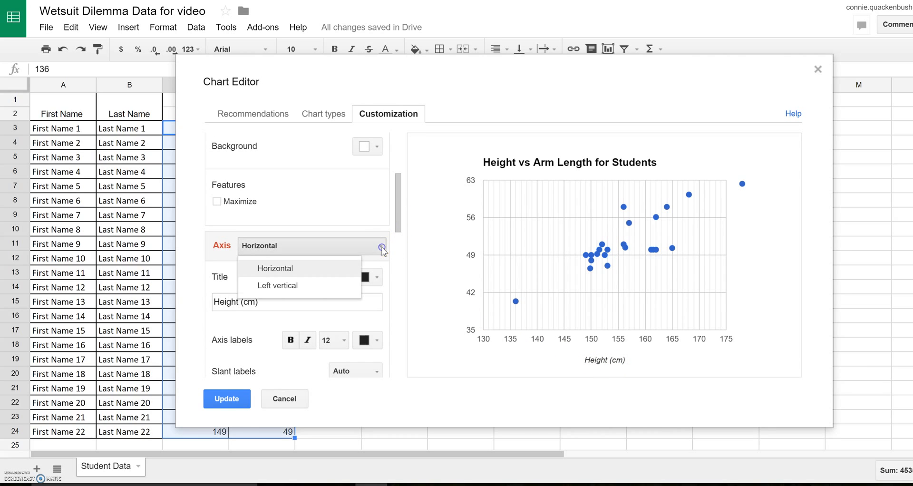
pyautogui.click(303, 288)
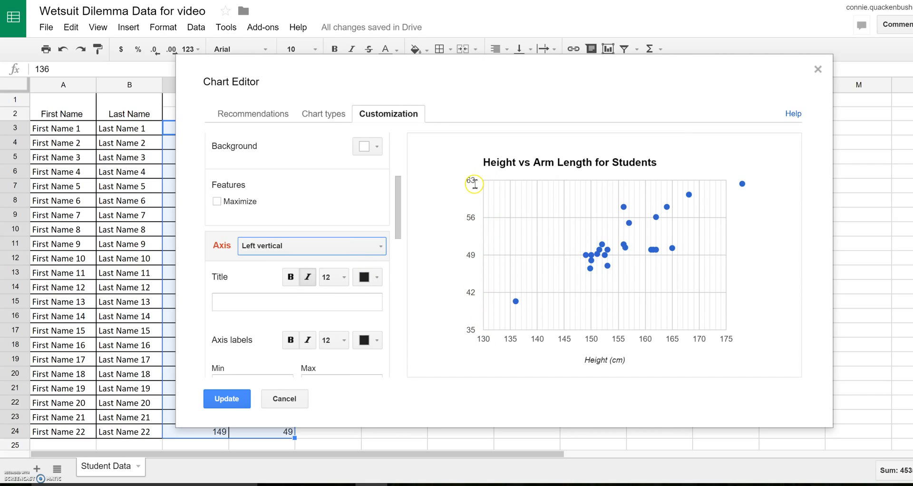
pyautogui.click(225, 304)
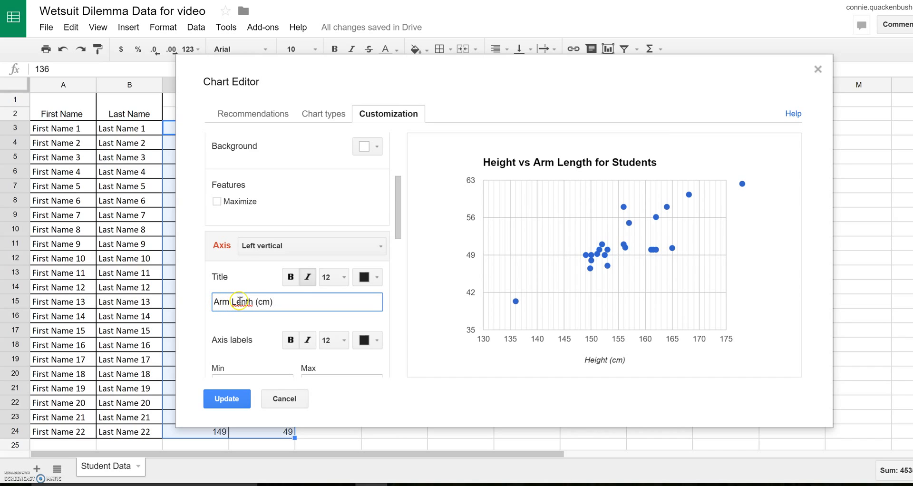
pyautogui.write('g')
# Step: Limit the left vertical axis to a minimum of 35 and a maximum of 65
pyautogui.scroll(-1, 351, 297)
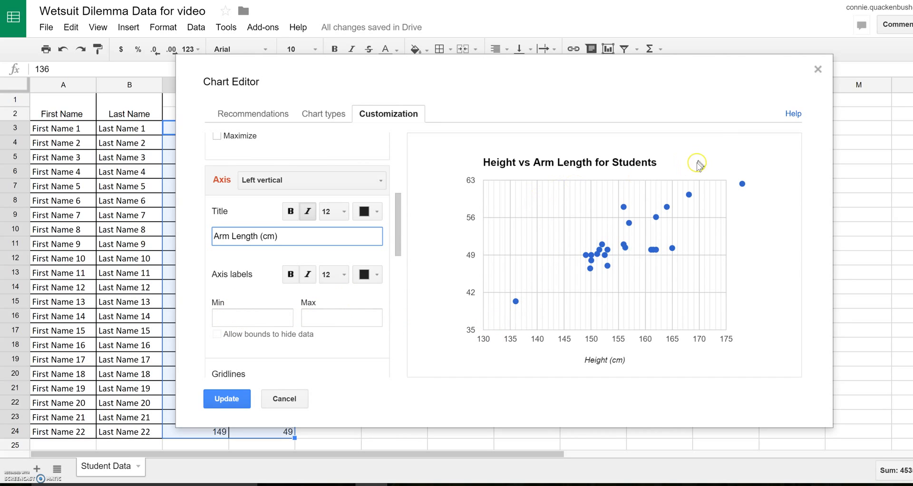
pyautogui.click(255, 317)
pyautogui.write('35')
pyautogui.click(308, 317)
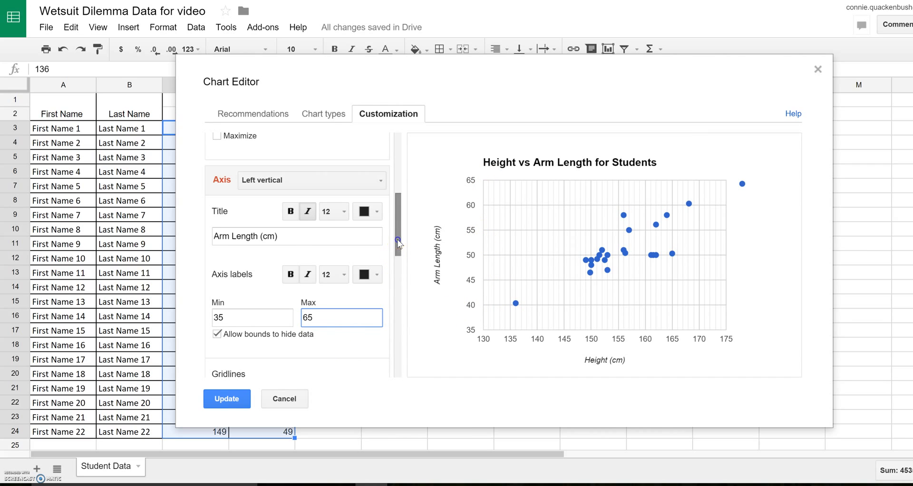
# Step: Set the left vertical axis minor gridlines to 4
pyautogui.moveTo(399, 243); pyautogui.dragTo(396, 272)
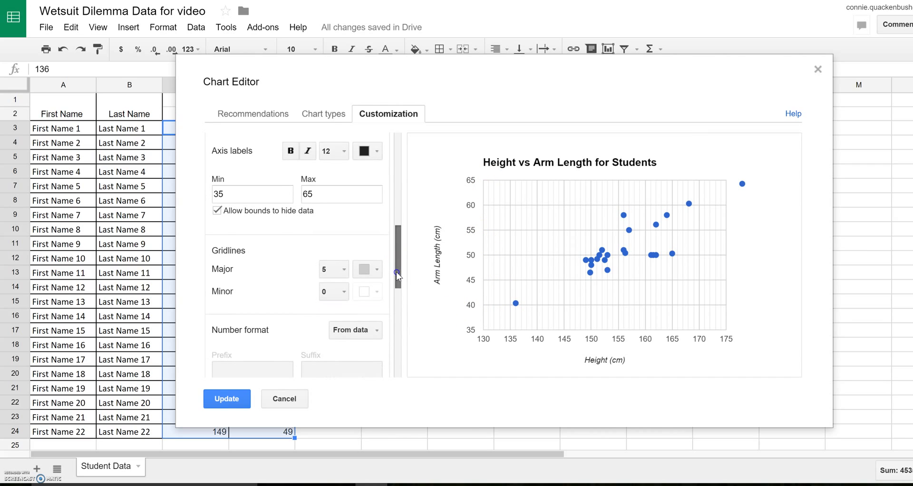
pyautogui.click(347, 292)
pyautogui.click(344, 382)
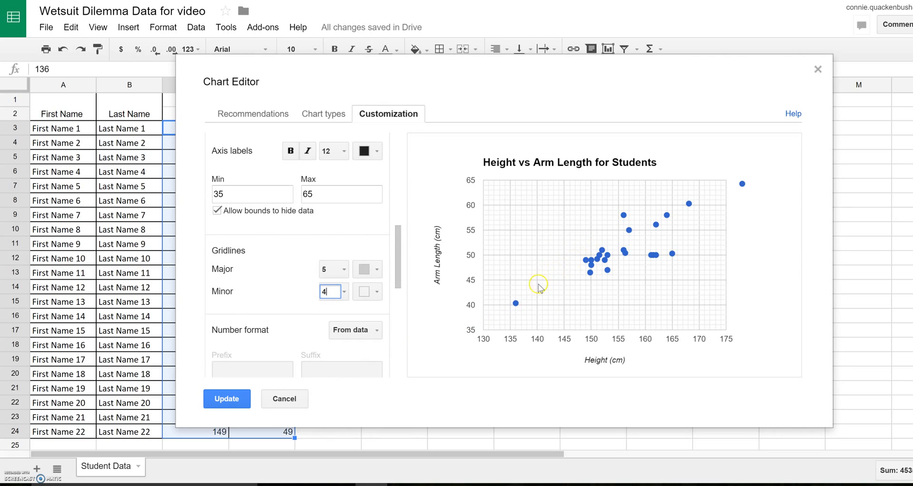
# Step: Inspect the coordinates of individual data points in the chart preview, including the lowest one
pyautogui.moveTo(588, 263)
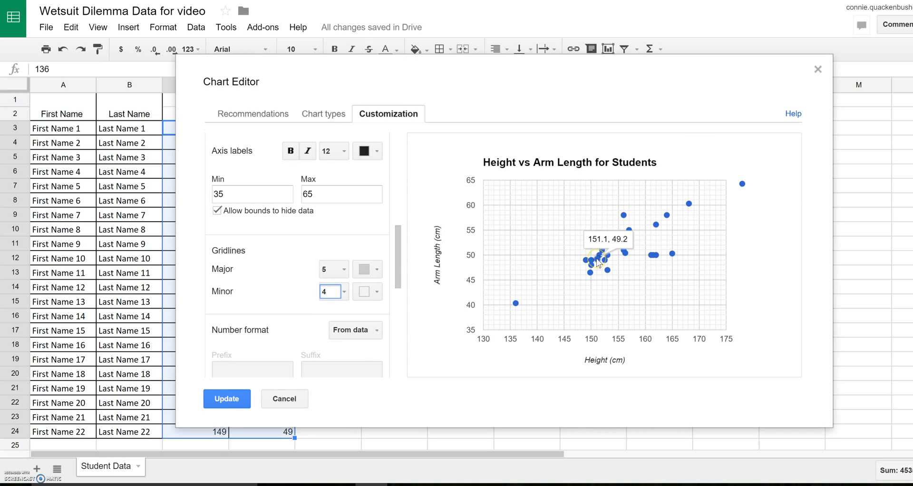
pyautogui.moveTo(514, 311)
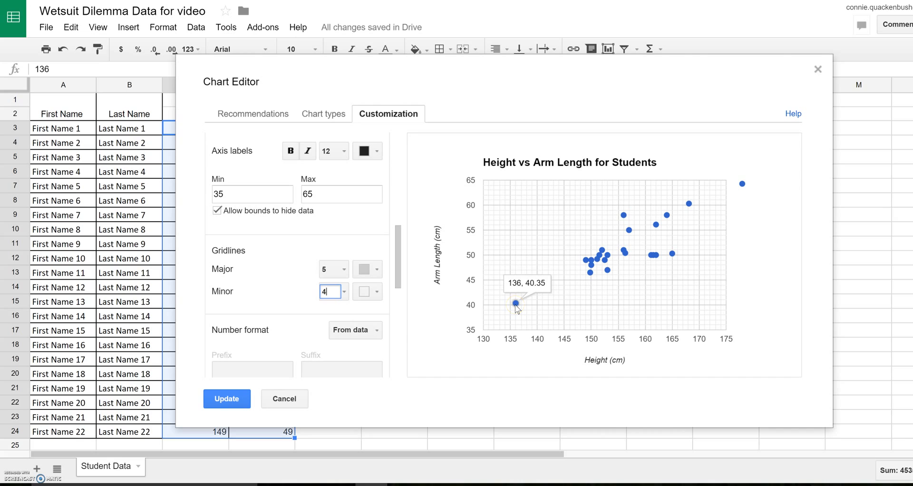
pyautogui.click(516, 306)
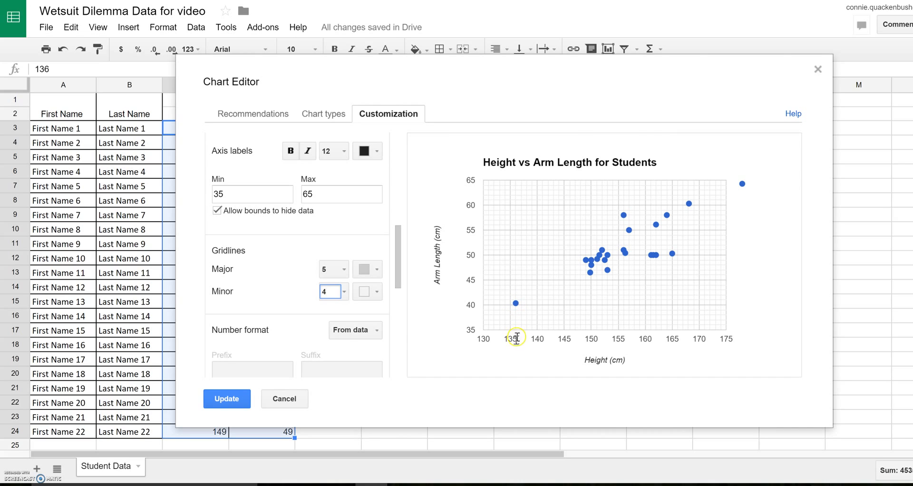
pyautogui.moveTo(516, 304)
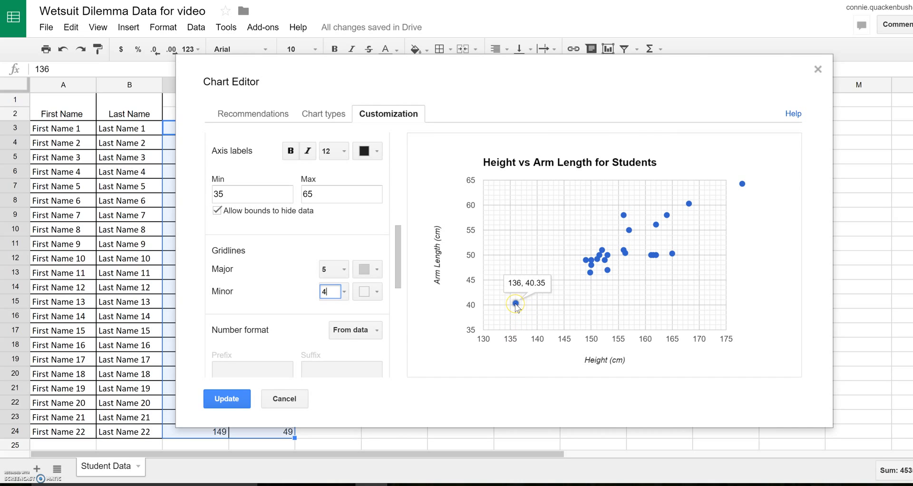
pyautogui.click(513, 306)
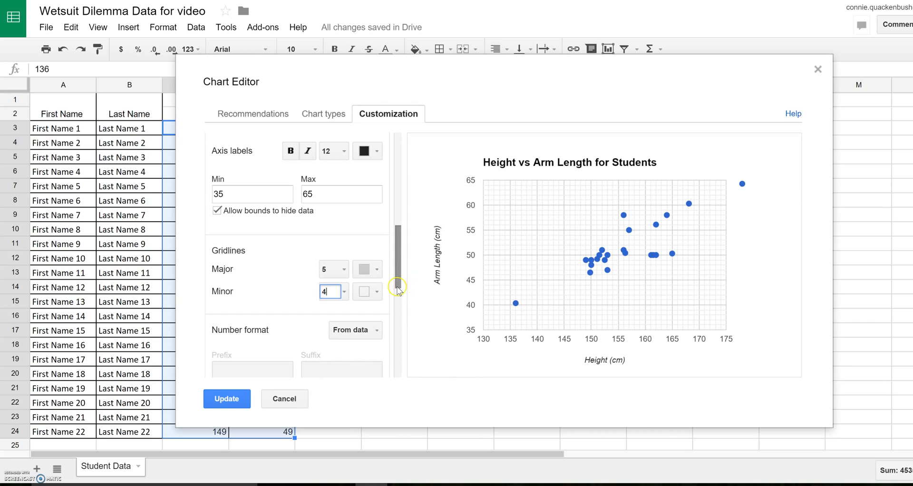
# Step: Add a linear trendline to the data series and update the chart in the sheet
pyautogui.moveTo(400, 293); pyautogui.dragTo(402, 389)
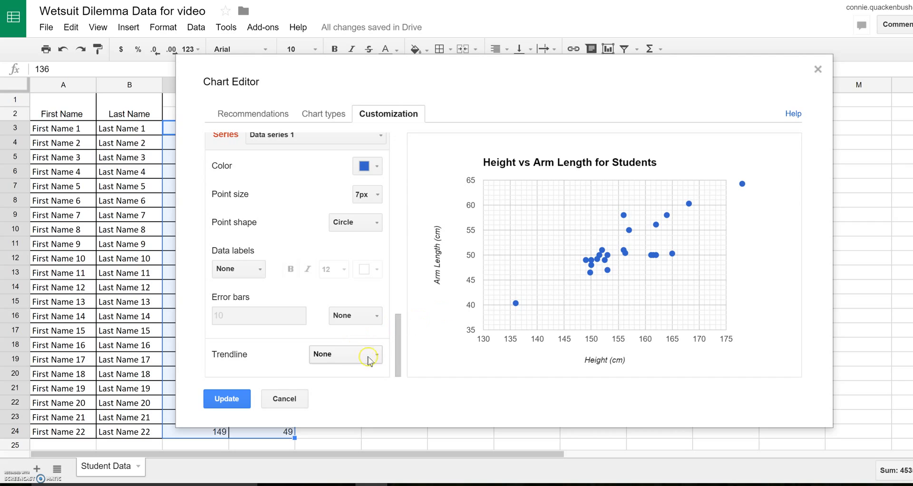
pyautogui.moveTo(695, 205)
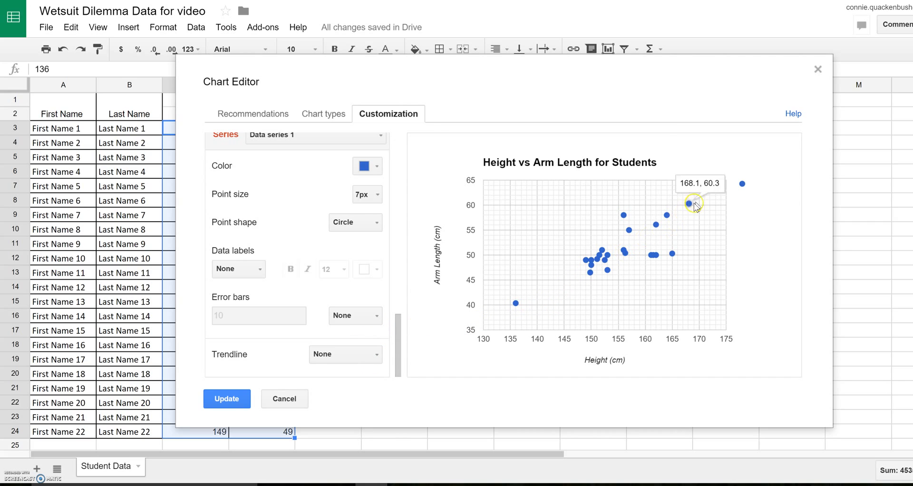
pyautogui.click(375, 355)
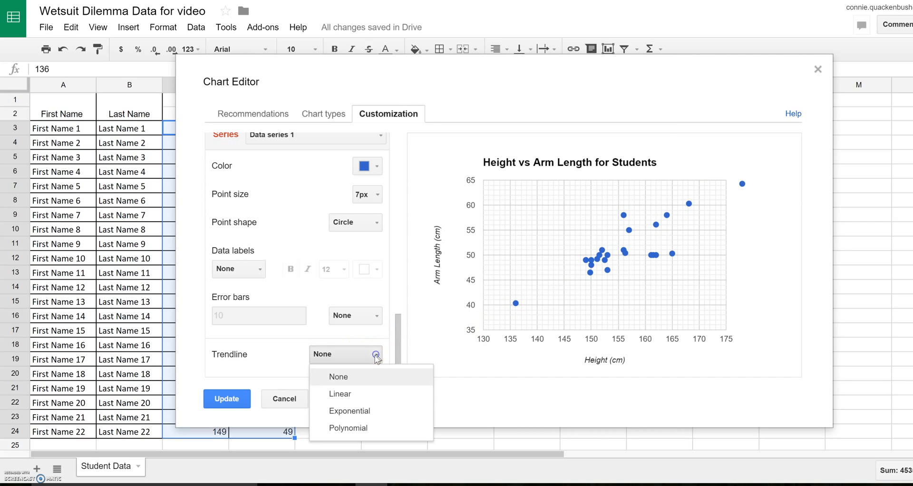
pyautogui.click(338, 393)
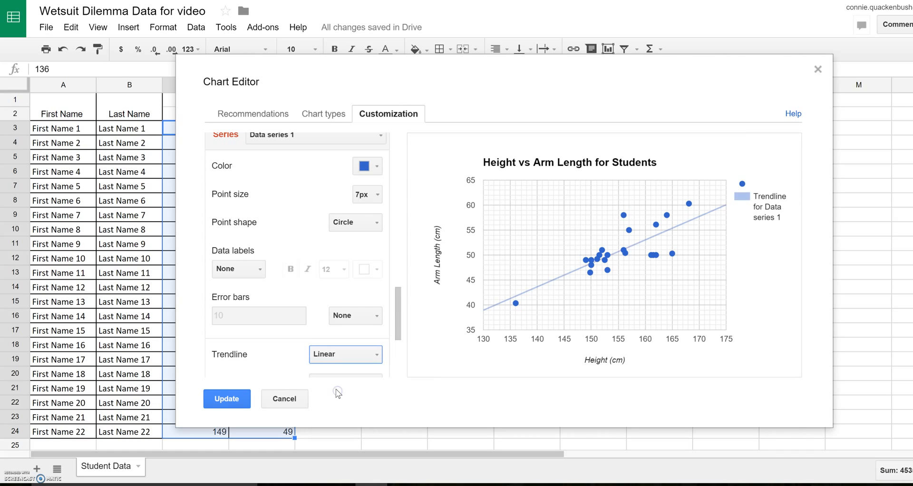
pyautogui.moveTo(561, 276)
pyautogui.moveTo(683, 225)
pyautogui.click(227, 400)
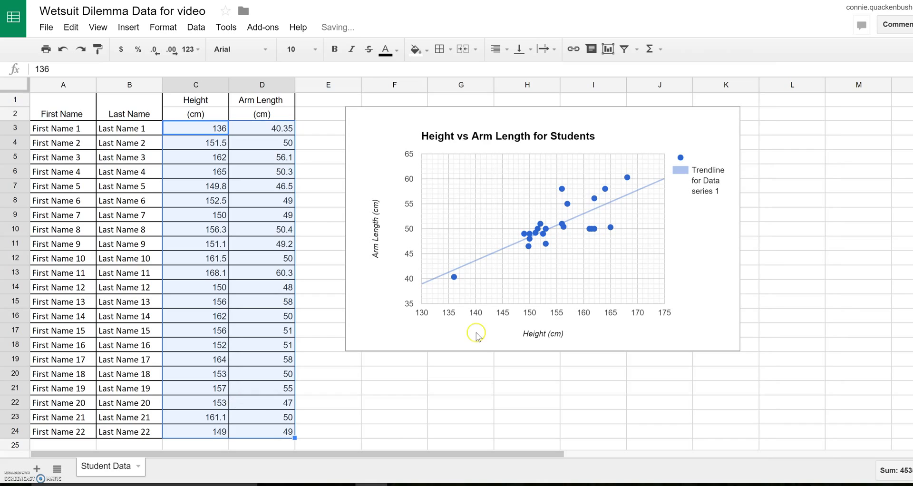